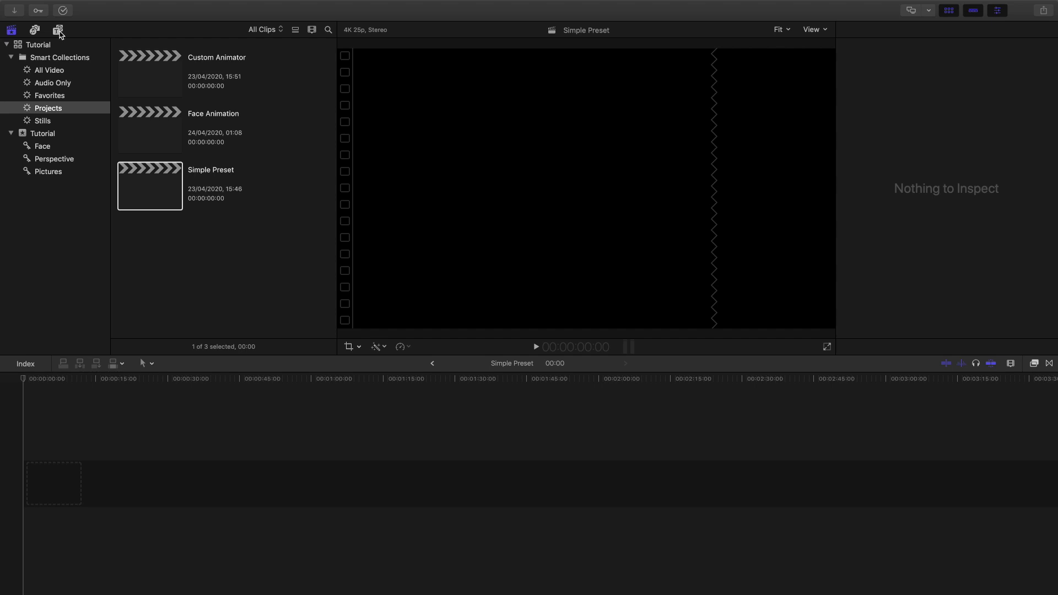
- Choose the 01 Zoom In preset from the 3D Photo Animator generators
{"action": "left_click", "coordinate": [61, 35]}
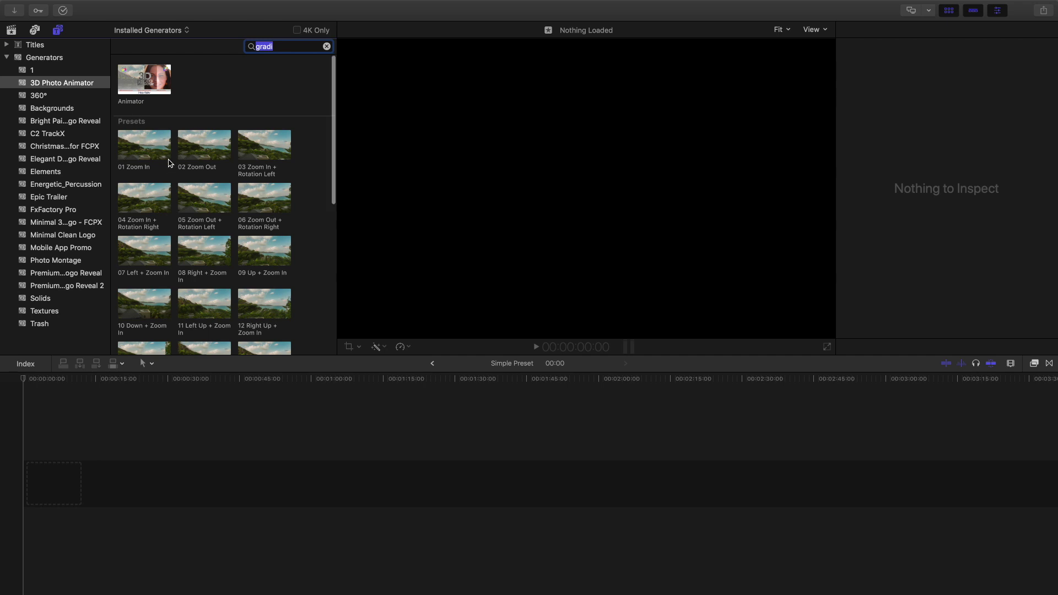
{"action": "scroll", "coordinate": [168, 162], "scroll_direction": "down", "scroll_amount": 2}
{"action": "scroll", "coordinate": [168, 162], "scroll_direction": "down", "scroll_amount": 2}
{"action": "scroll", "coordinate": [168, 162], "scroll_direction": "down", "scroll_amount": 2}
{"action": "scroll", "coordinate": [167, 162], "scroll_direction": "down", "scroll_amount": 2}
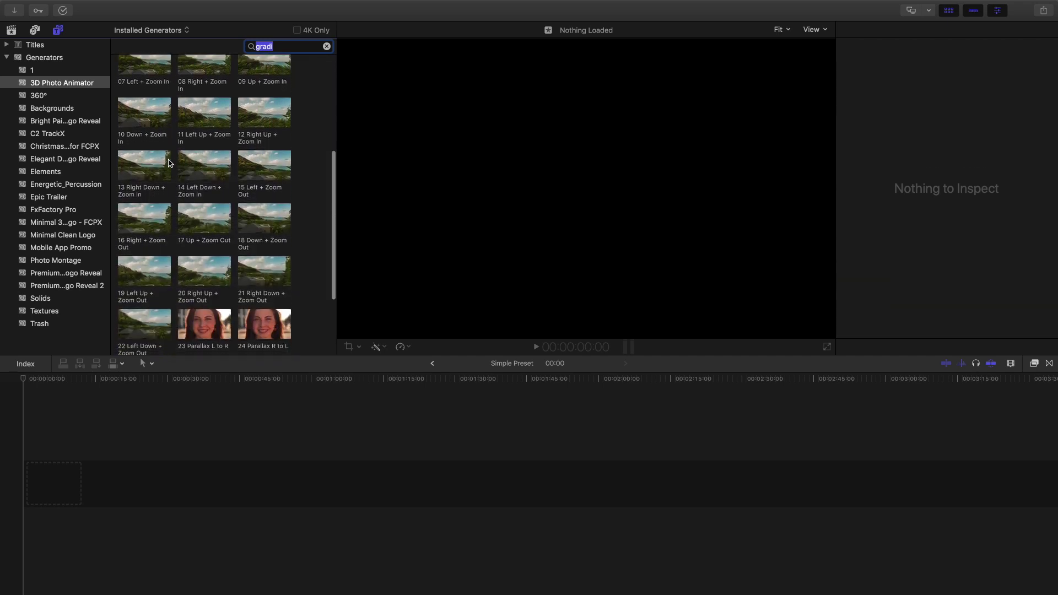
{"action": "scroll", "coordinate": [168, 162], "scroll_direction": "down", "scroll_amount": 1}
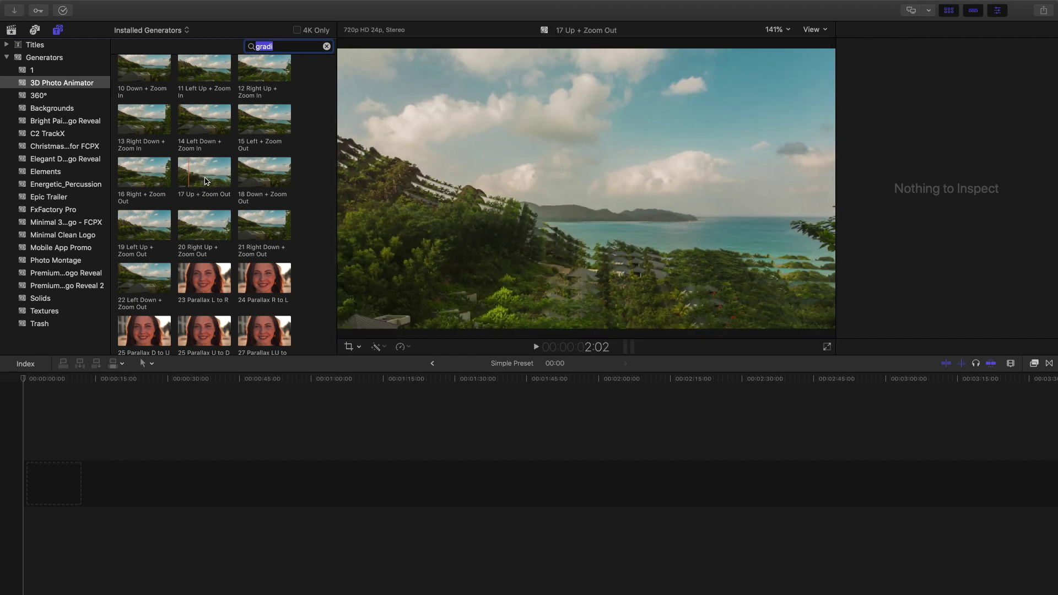
{"action": "scroll", "coordinate": [205, 181], "scroll_direction": "up", "scroll_amount": 2}
{"action": "scroll", "coordinate": [203, 181], "scroll_direction": "up", "scroll_amount": 3}
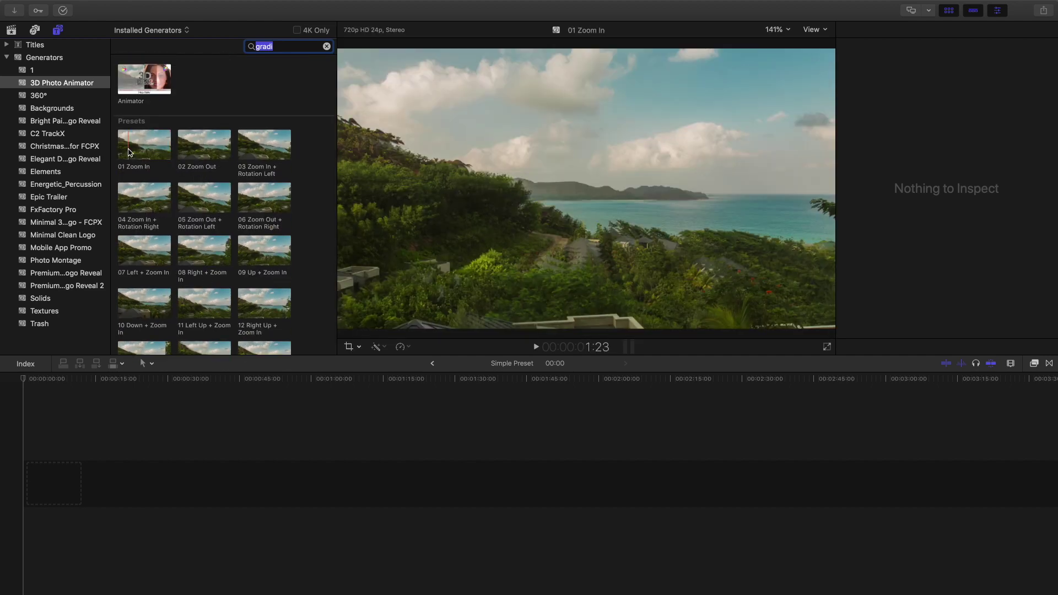
{"action": "left_click", "coordinate": [143, 150]}
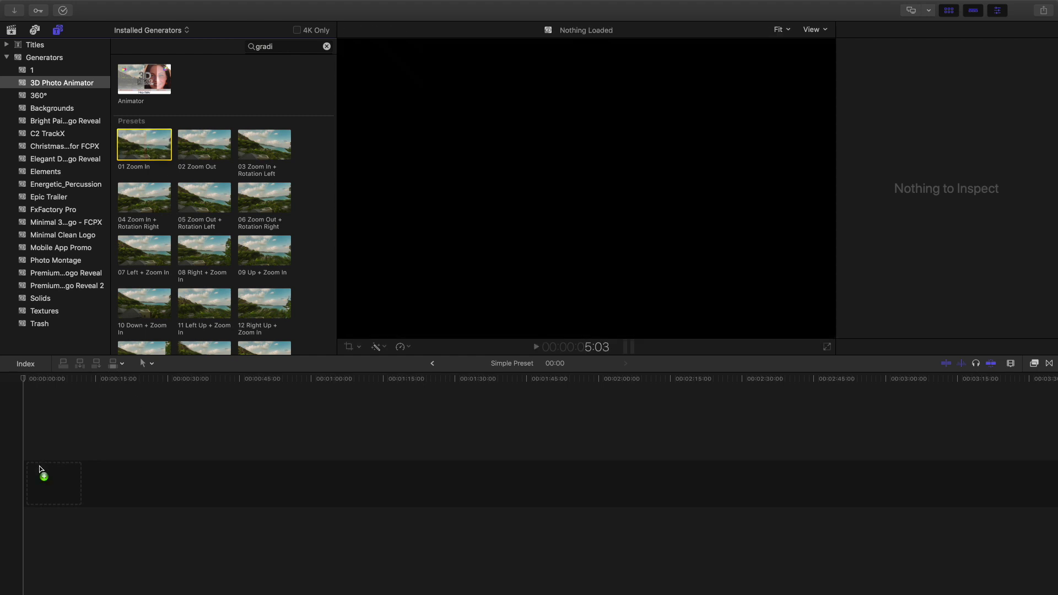
- Add 01 Zoom In to the timeline, then select the desert night photo in Pictures
{"action": "left_click_drag", "start_coordinate": [210, 248], "coordinate": [37, 470]}
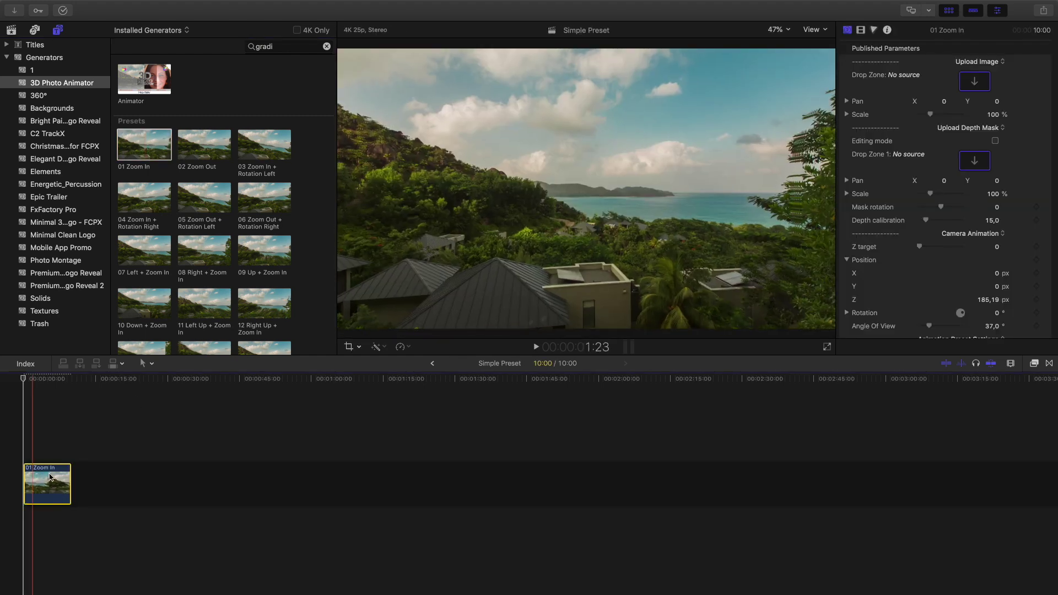
{"action": "left_click", "coordinate": [45, 380]}
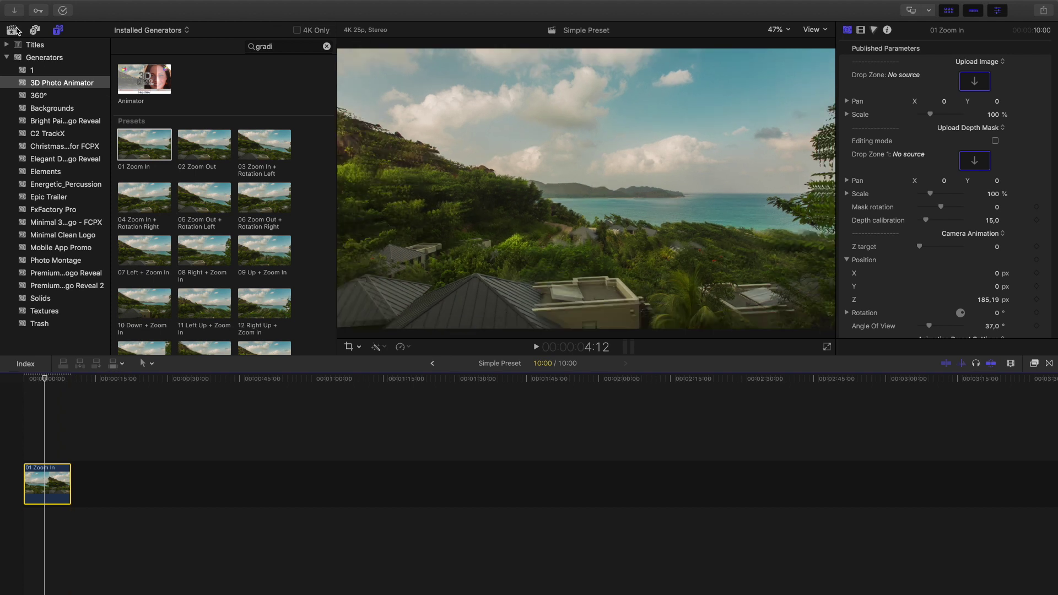
{"action": "left_click", "coordinate": [14, 30]}
{"action": "left_click", "coordinate": [42, 122]}
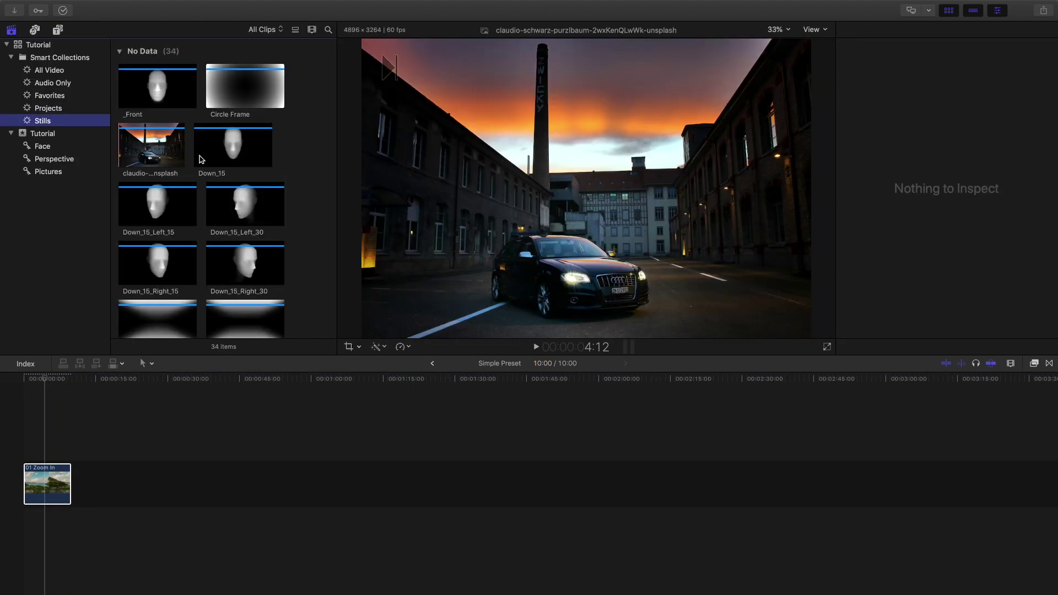
{"action": "left_click", "coordinate": [42, 146]}
{"action": "left_click", "coordinate": [50, 171]}
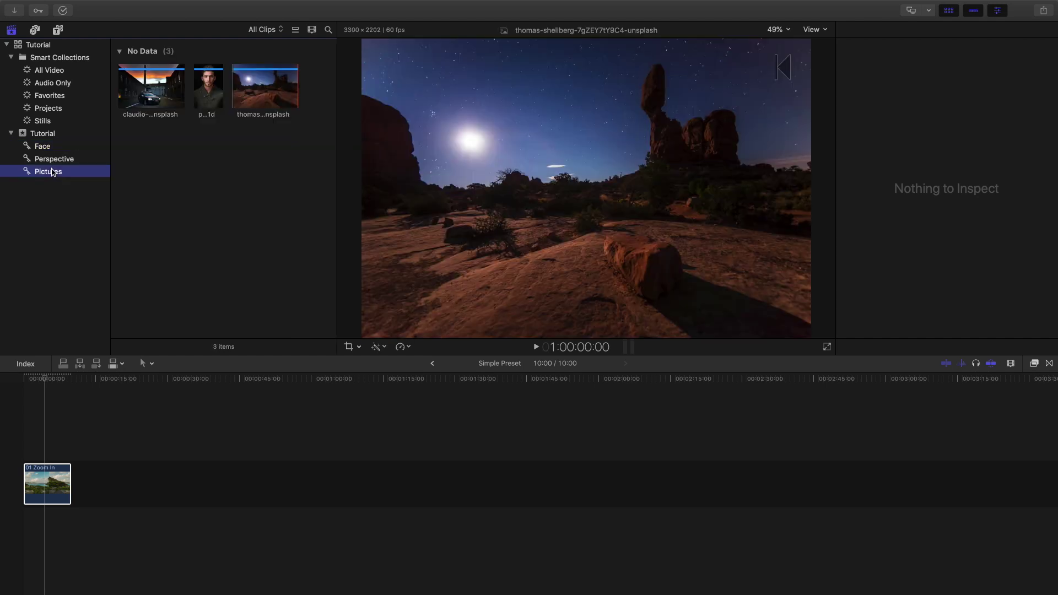
{"action": "left_click", "coordinate": [268, 95]}
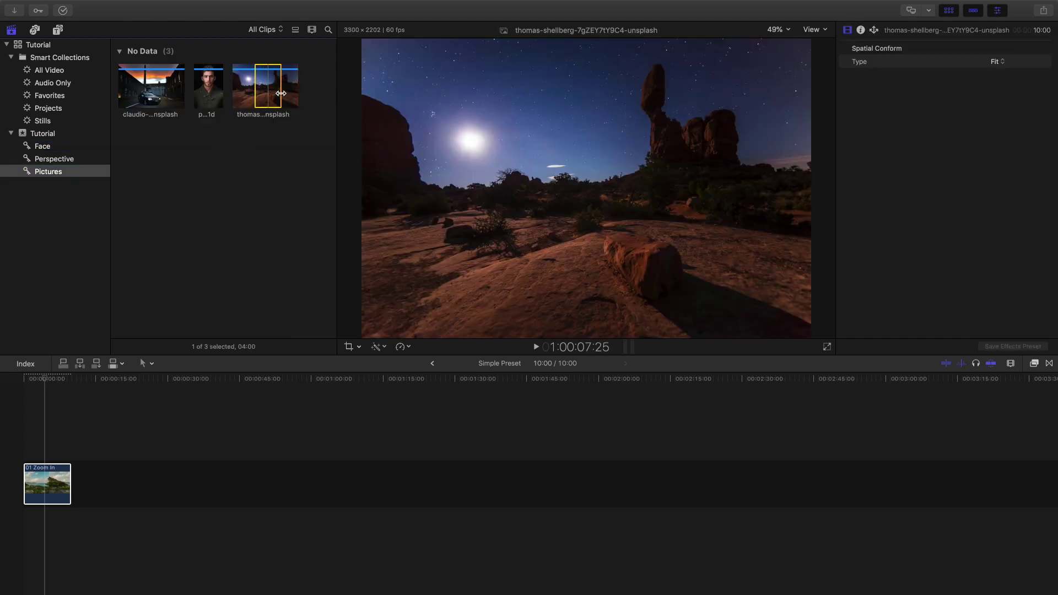
- Fill the Zoom In clip's image drop zone with the night desert photo
{"action": "left_click", "coordinate": [47, 477]}
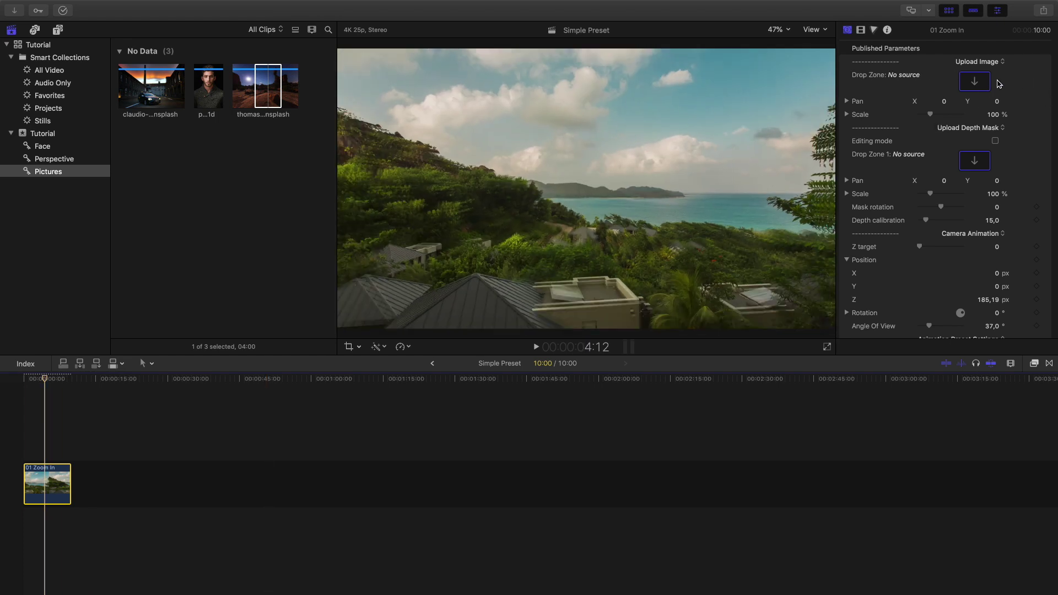
{"action": "left_click", "coordinate": [981, 83]}
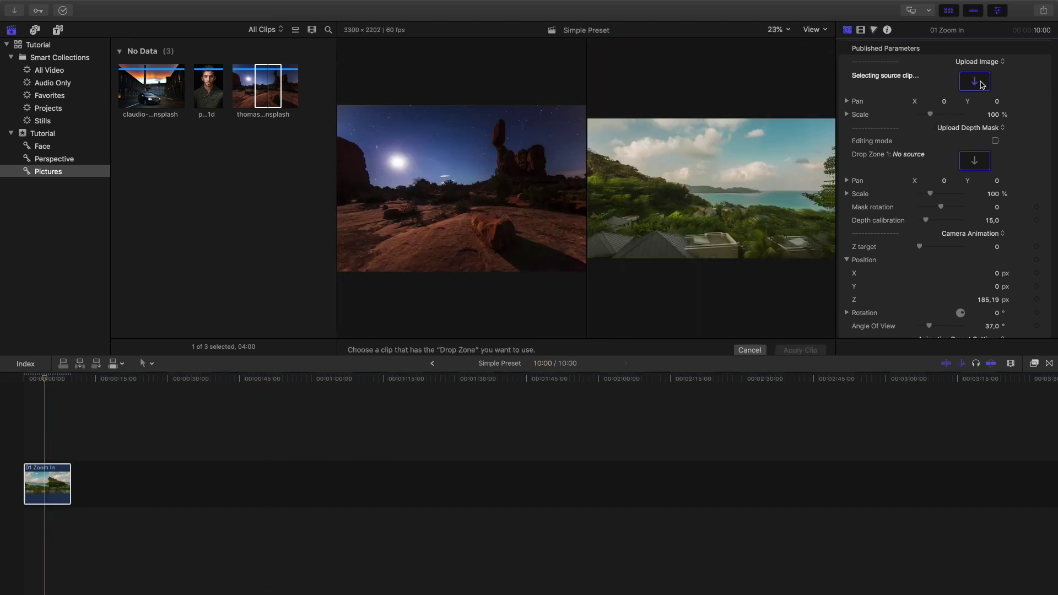
{"action": "left_click", "coordinate": [275, 92]}
{"action": "left_click", "coordinate": [810, 349]}
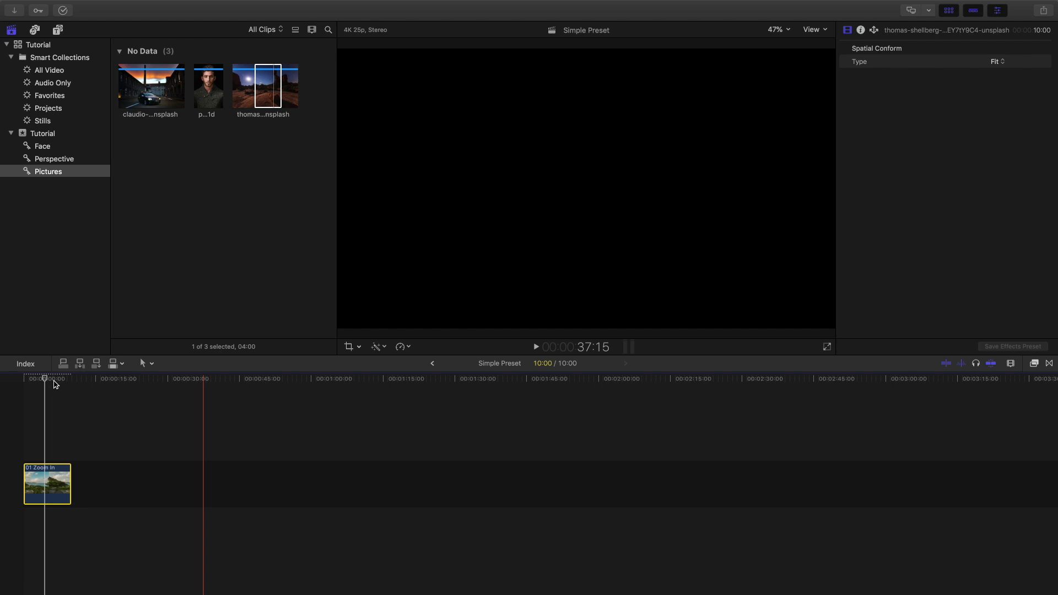
{"action": "left_click", "coordinate": [54, 382]}
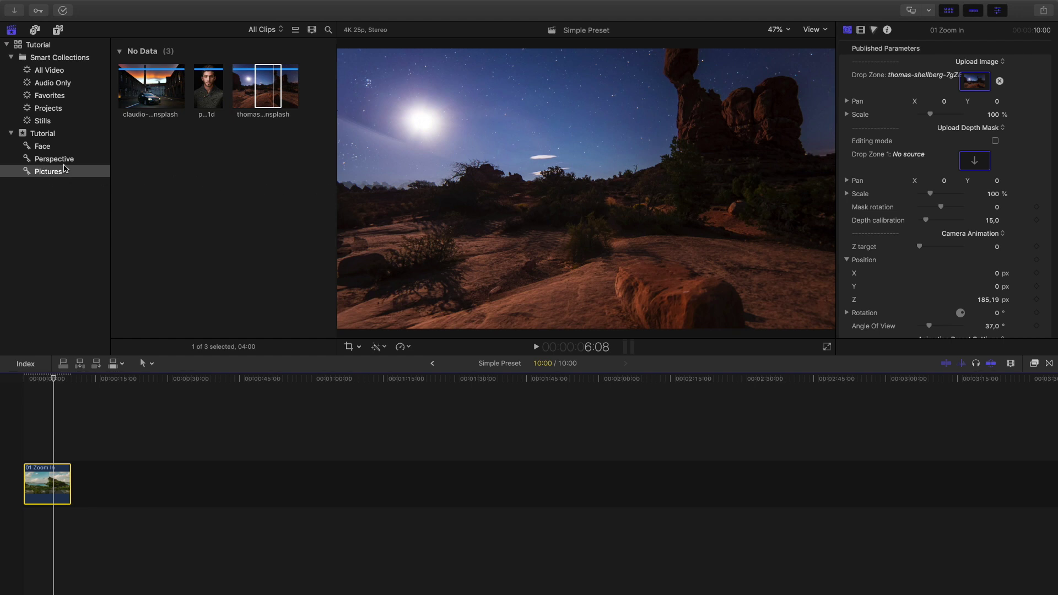
{"action": "left_click", "coordinate": [55, 161]}
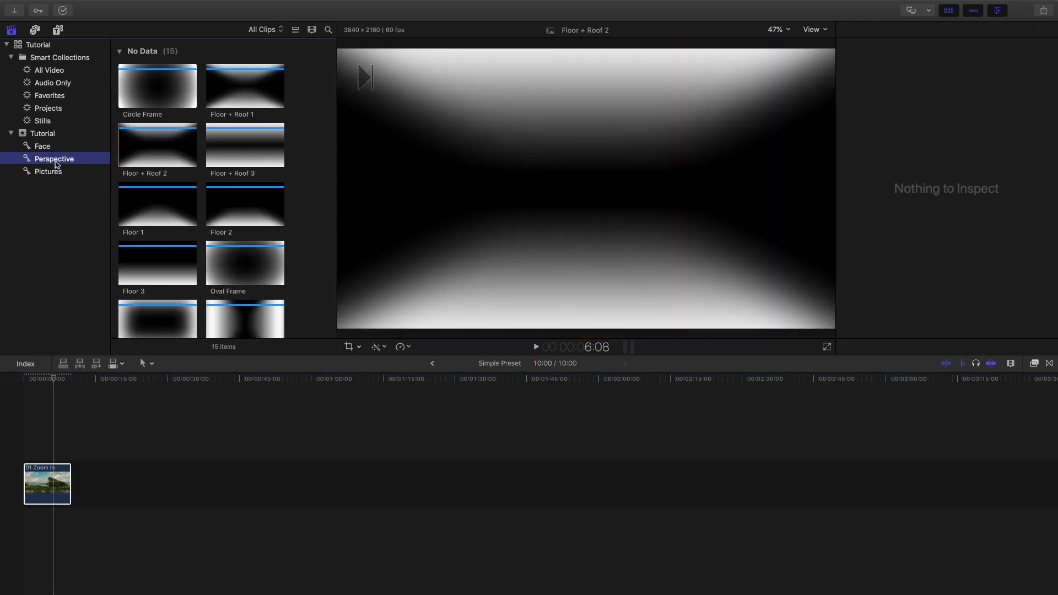
{"action": "scroll", "coordinate": [225, 188], "scroll_direction": "down", "scroll_amount": 2}
{"action": "scroll", "coordinate": [226, 189], "scroll_direction": "down", "scroll_amount": 5}
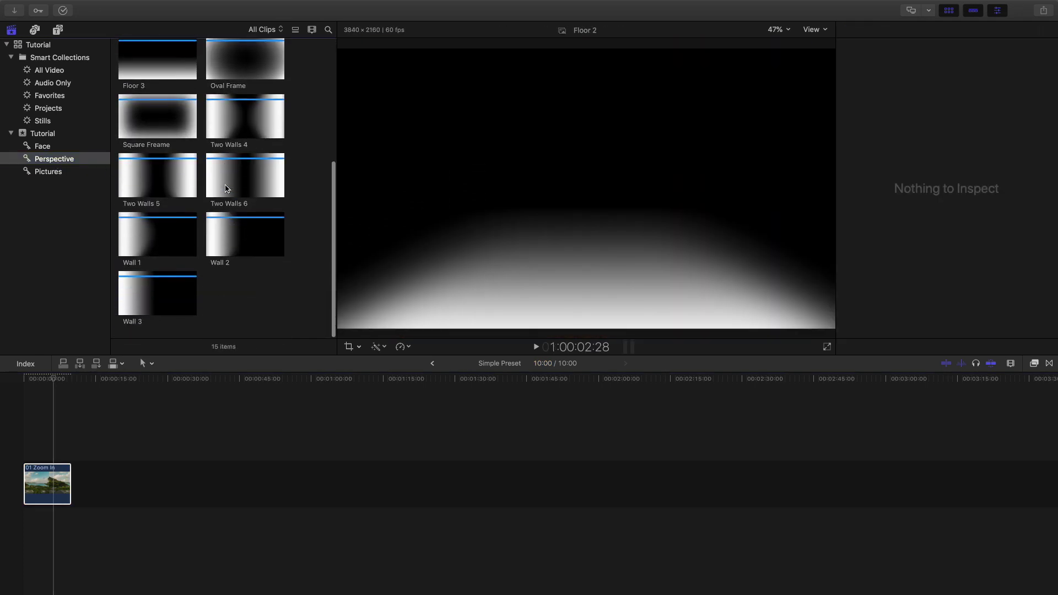
{"action": "scroll", "coordinate": [225, 189], "scroll_direction": "up", "scroll_amount": 3}
{"action": "scroll", "coordinate": [225, 188], "scroll_direction": "up", "scroll_amount": 3}
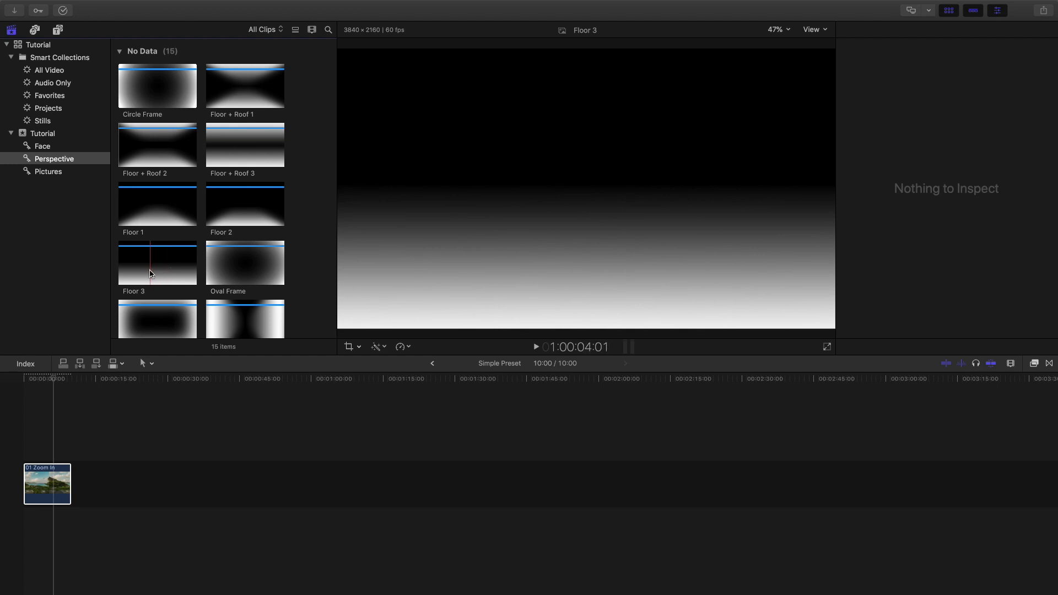
{"action": "scroll", "coordinate": [151, 274], "scroll_direction": "down", "scroll_amount": 1}
{"action": "scroll", "coordinate": [151, 273], "scroll_direction": "down", "scroll_amount": 1}
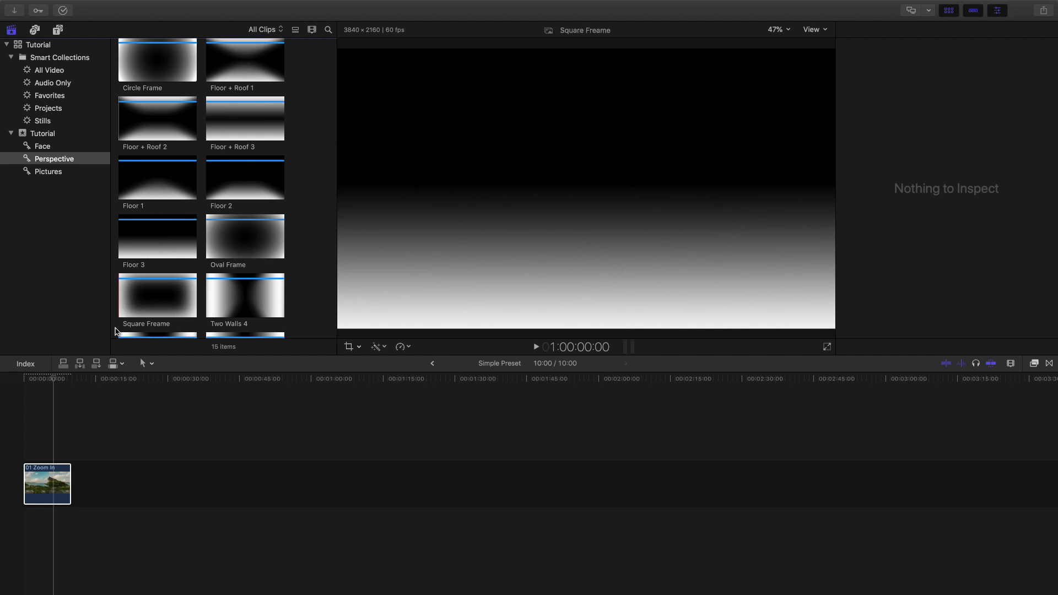
- Apply the Floor 3 gradient to the clip's Drop Zone 1 depth mask
{"action": "left_click", "coordinate": [46, 479]}
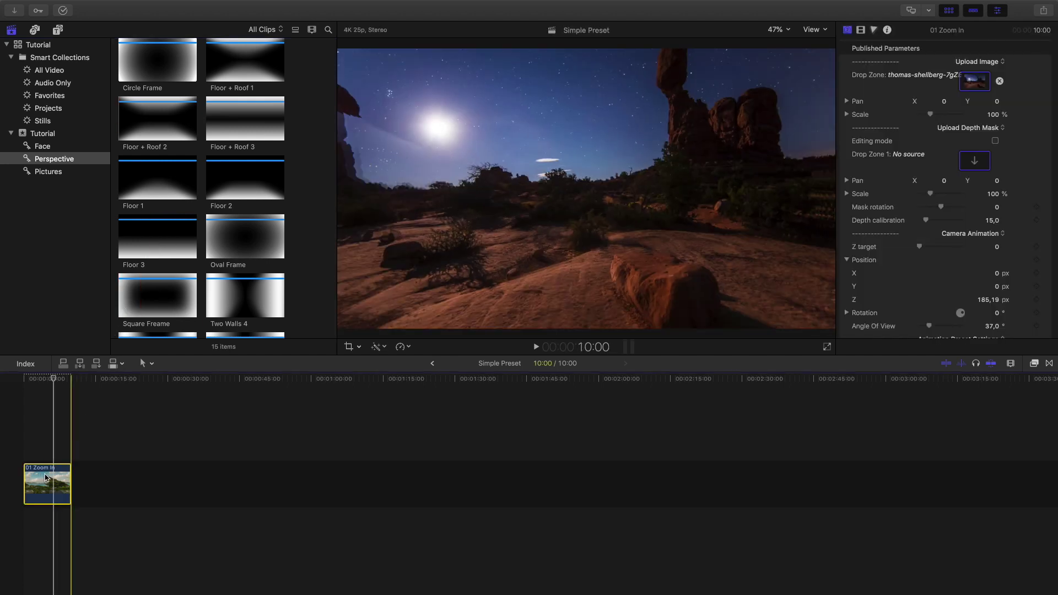
{"action": "left_click", "coordinate": [976, 163]}
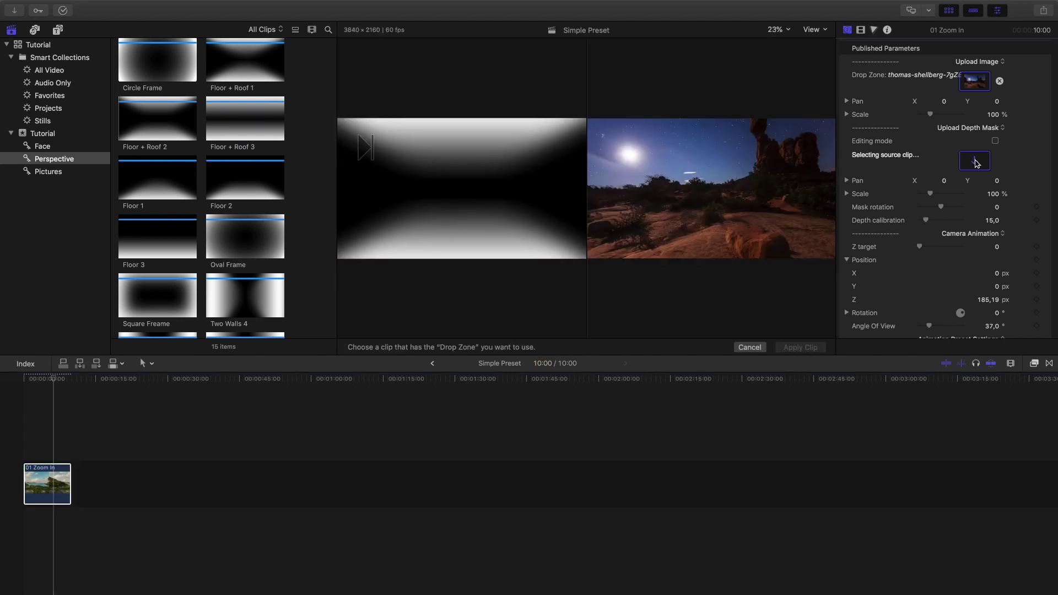
{"action": "left_click", "coordinate": [156, 243]}
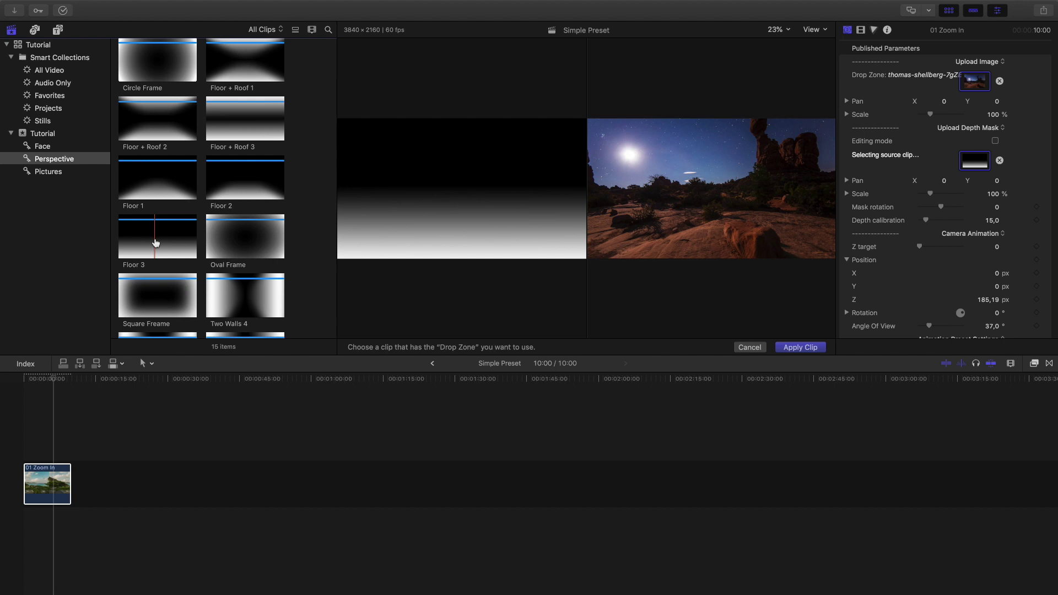
{"action": "left_click", "coordinate": [807, 349]}
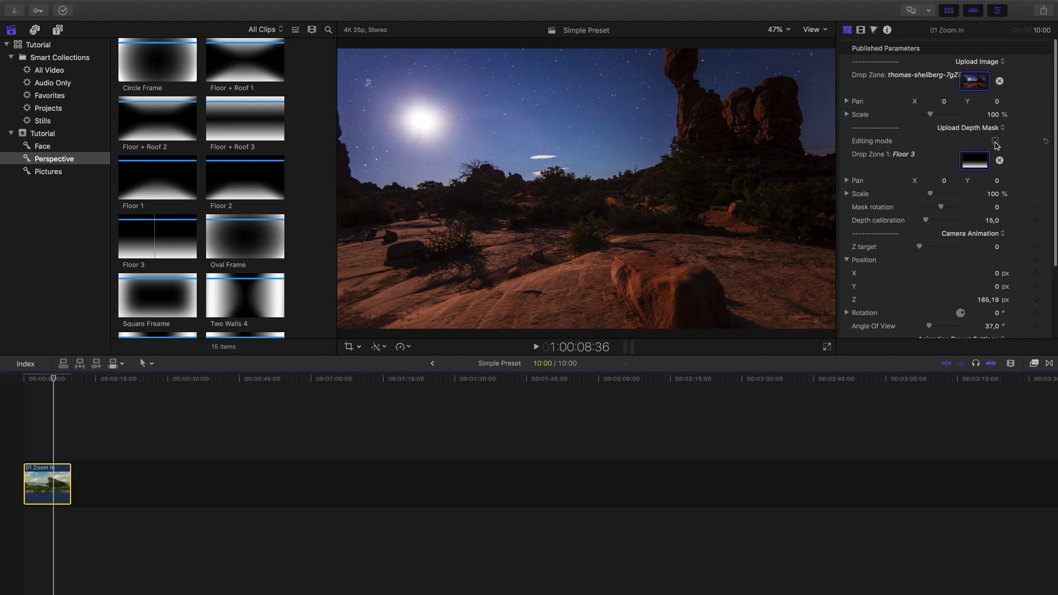
- Scale the Floor 3 mask to 142%, pan Y to 18.4, and turn off editing mode
{"action": "left_click", "coordinate": [996, 141]}
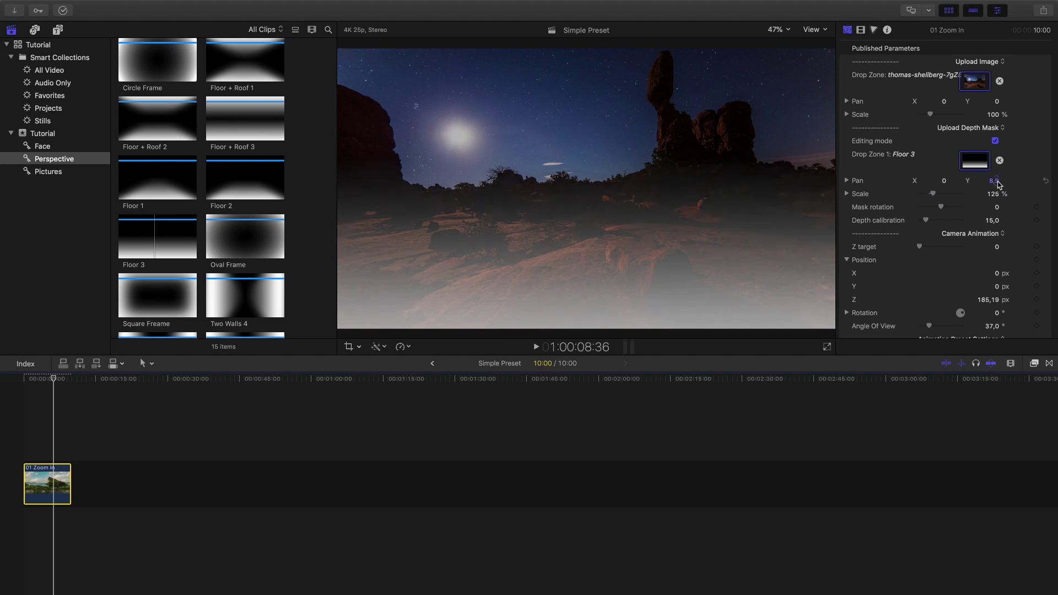
{"action": "left_click", "coordinate": [939, 195]}
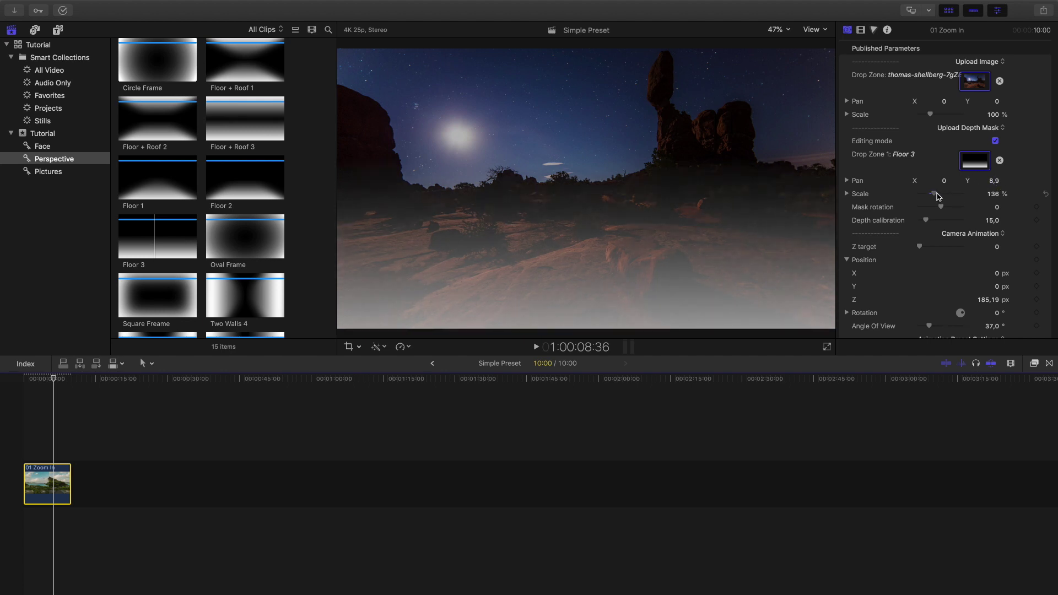
{"action": "left_click_drag", "start_coordinate": [938, 196], "coordinate": [940, 196]}
{"action": "left_click_drag", "start_coordinate": [991, 181], "coordinate": [992, 165]}
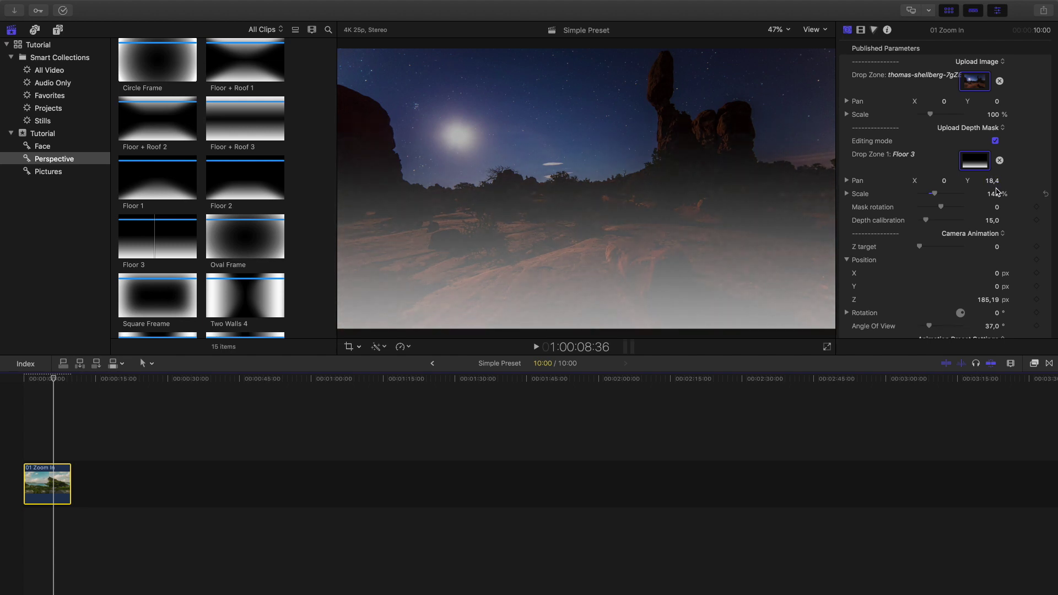
{"action": "left_click", "coordinate": [996, 140]}
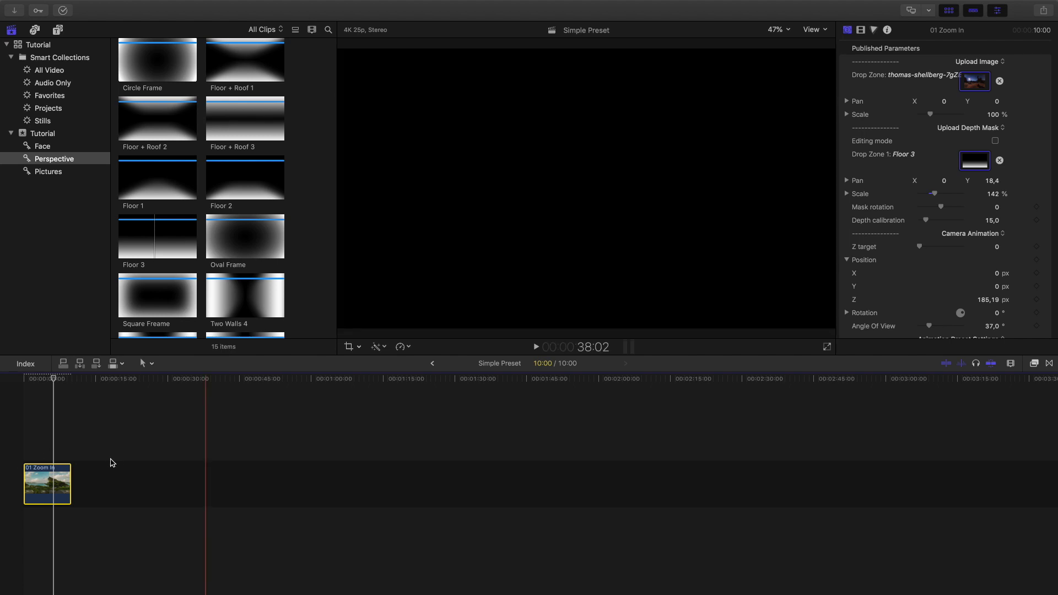
{"action": "scroll", "coordinate": [110, 463], "scroll_direction": "right", "scroll_amount": 10}
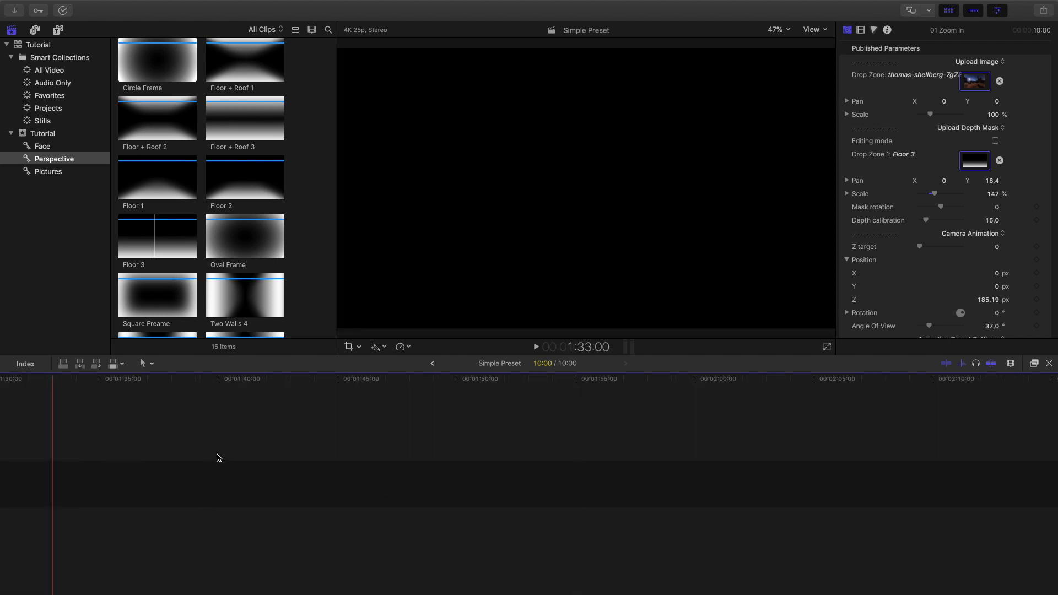
- Trim the 01 Zoom In clip from 10:00 to 01:24 and reselect it
{"action": "left_click", "coordinate": [149, 448]}
{"action": "scroll", "coordinate": [146, 449], "scroll_direction": "left", "scroll_amount": 10}
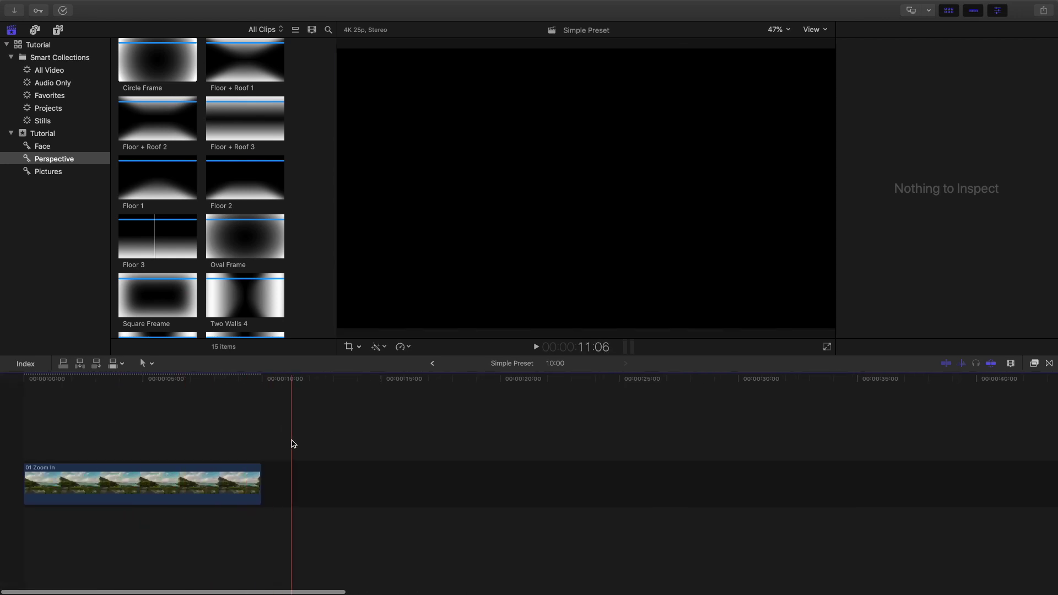
{"action": "left_click", "coordinate": [80, 384]}
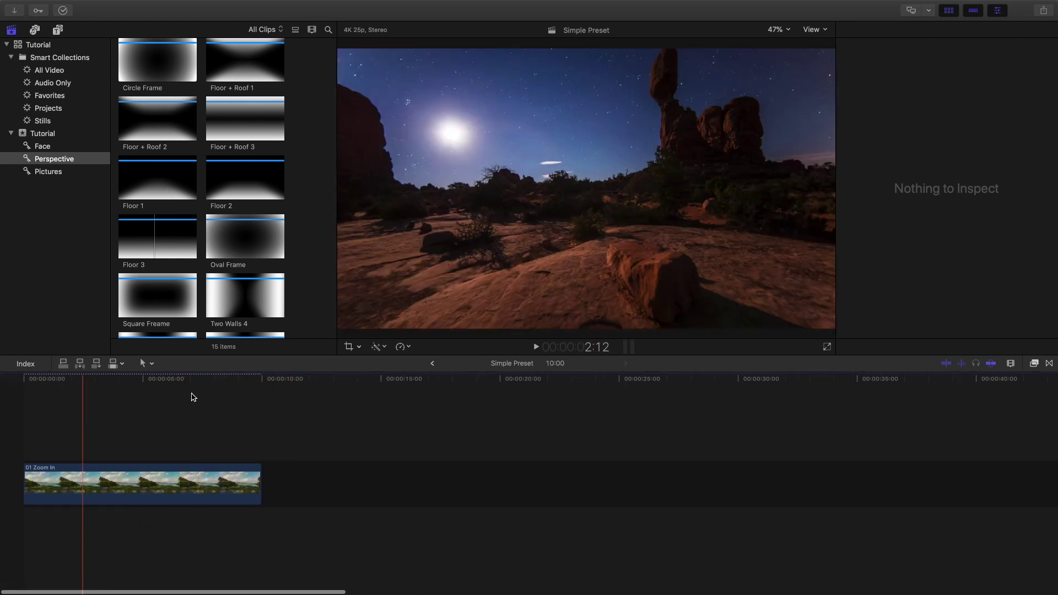
{"action": "left_click", "coordinate": [215, 391]}
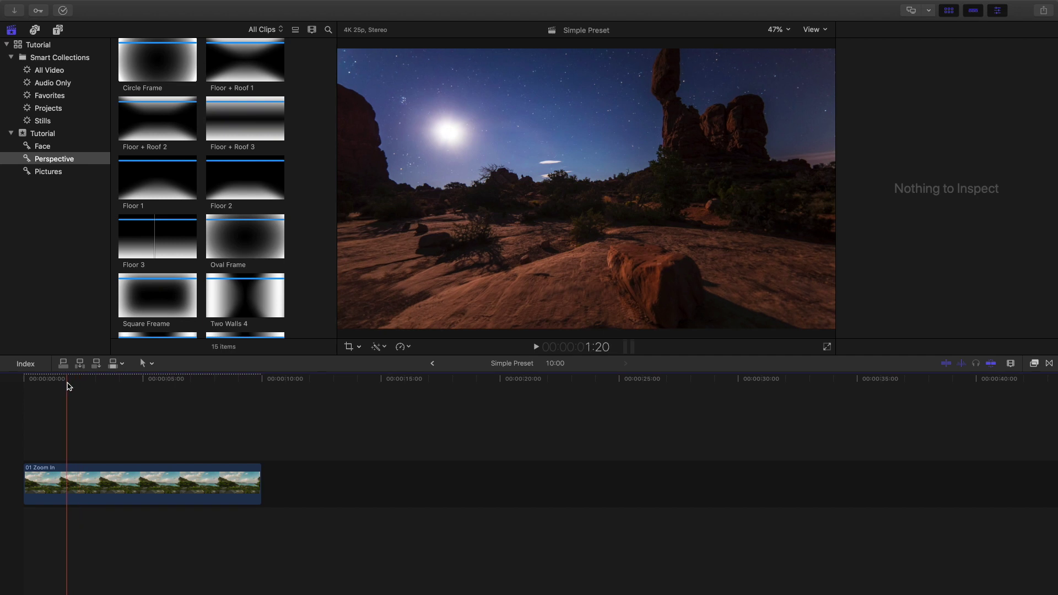
{"action": "left_click_drag", "start_coordinate": [261, 487], "coordinate": [69, 486]}
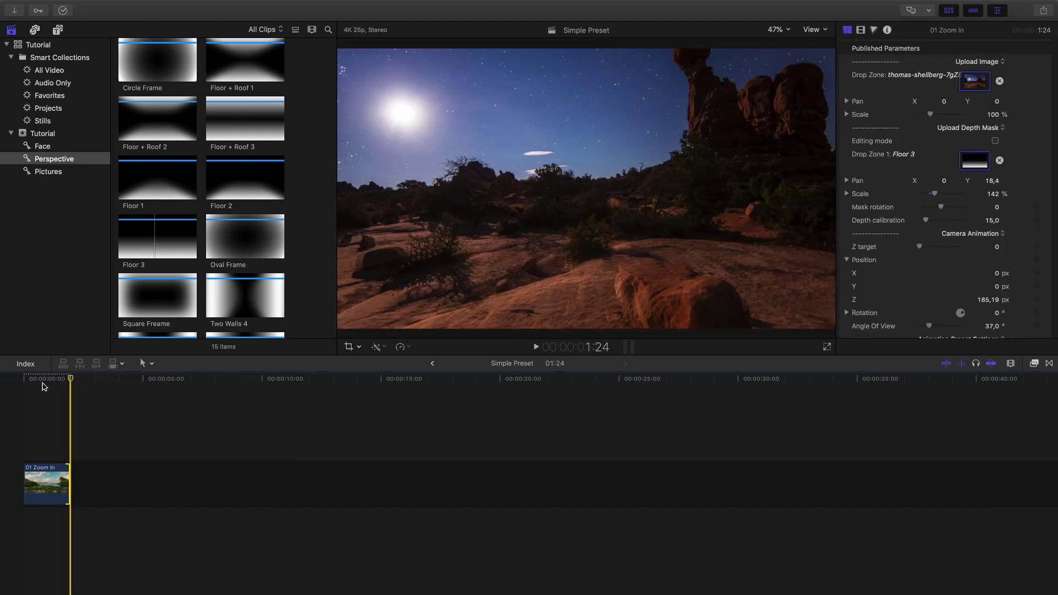
{"action": "left_click", "coordinate": [43, 382]}
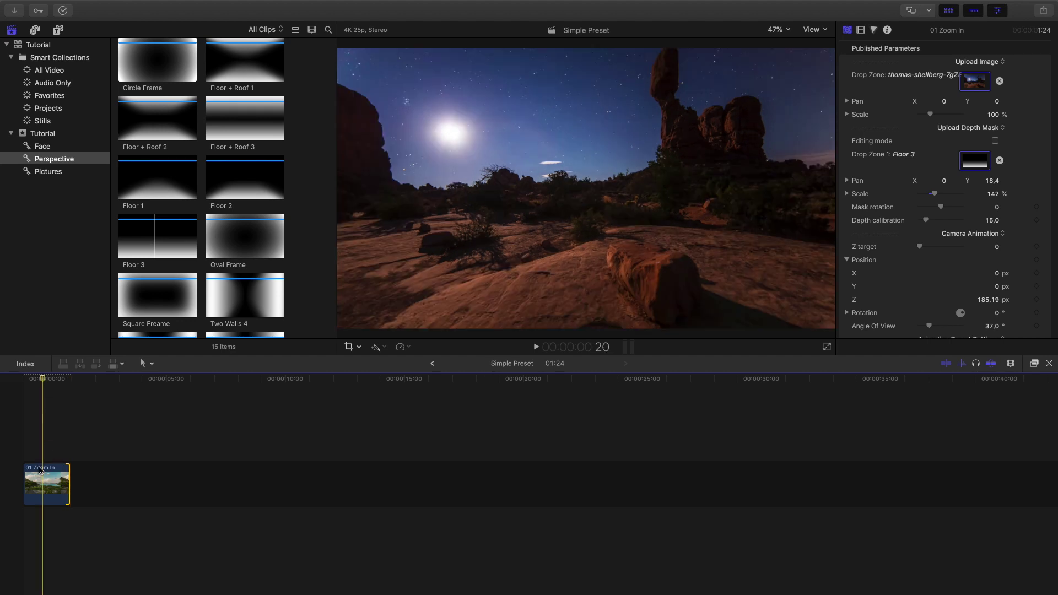
{"action": "left_click", "coordinate": [46, 484]}
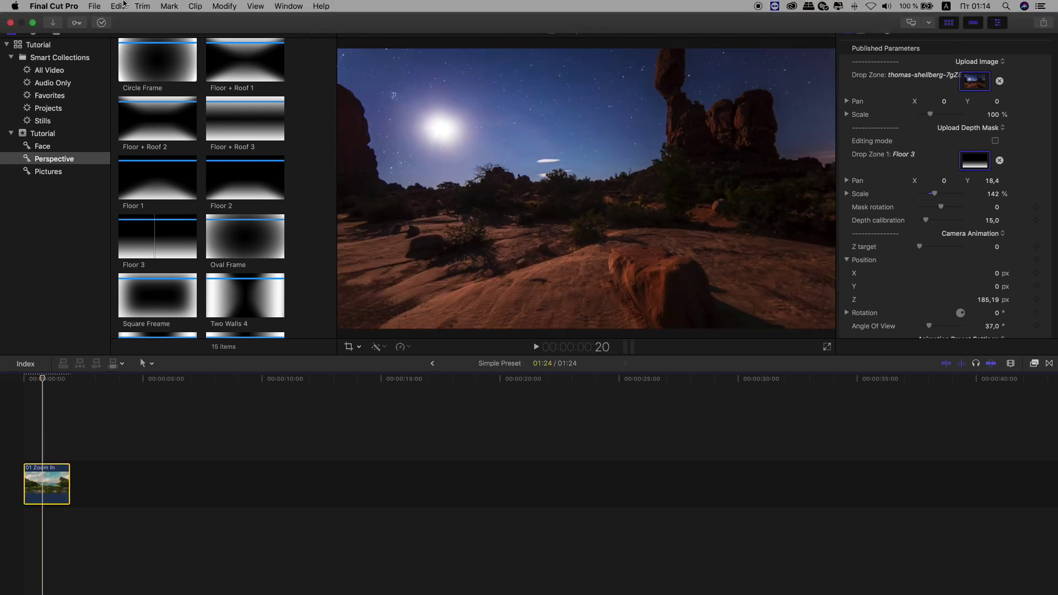
- Render the trimmed clip with Modify > Render Selection and park the playhead near its start
{"action": "left_click", "coordinate": [164, 4]}
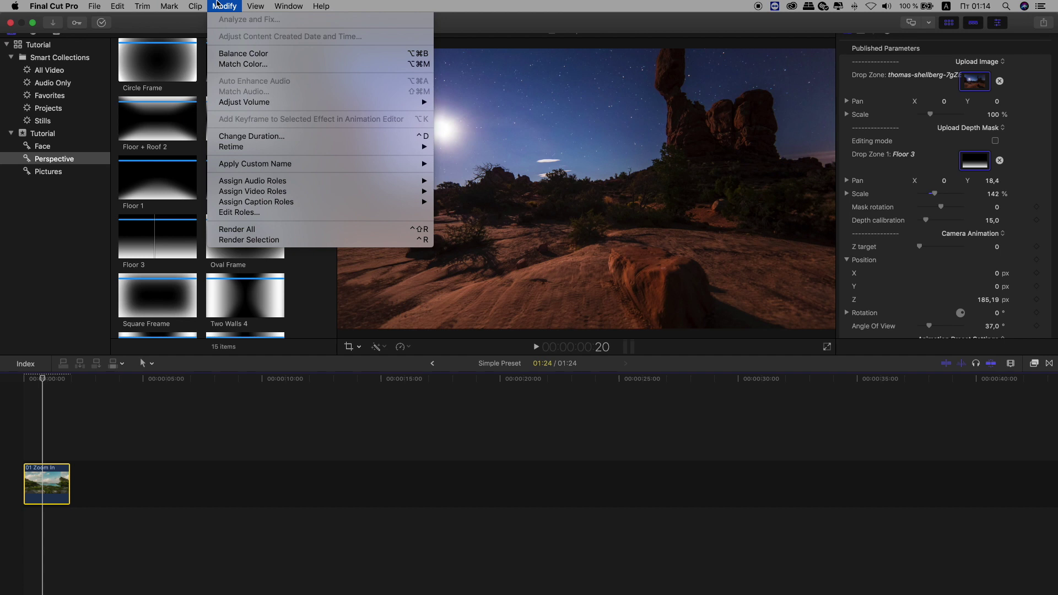
{"action": "left_click", "coordinate": [288, 242]}
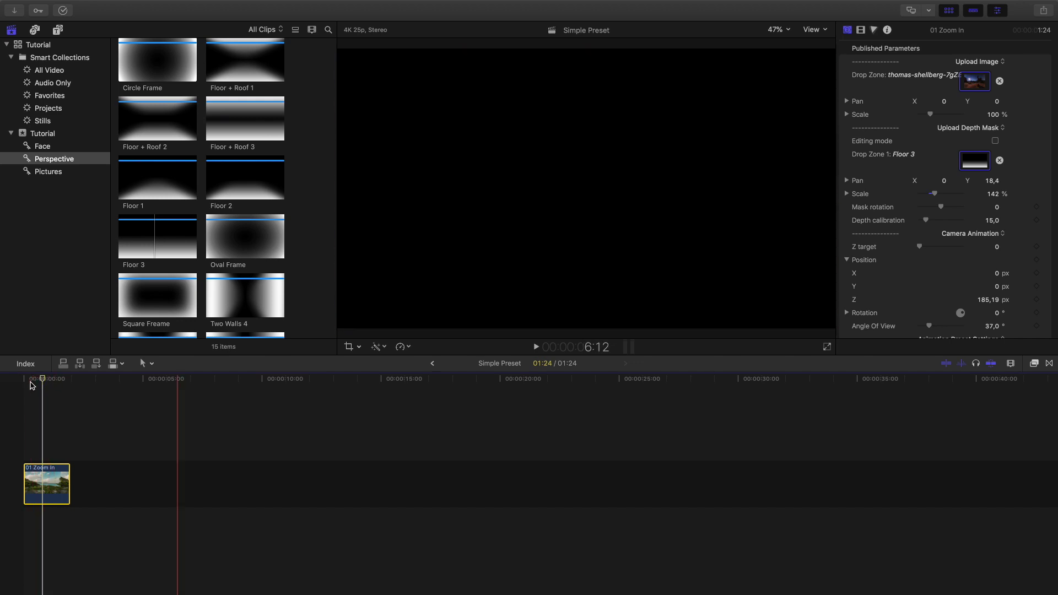
{"action": "left_click", "coordinate": [27, 380]}
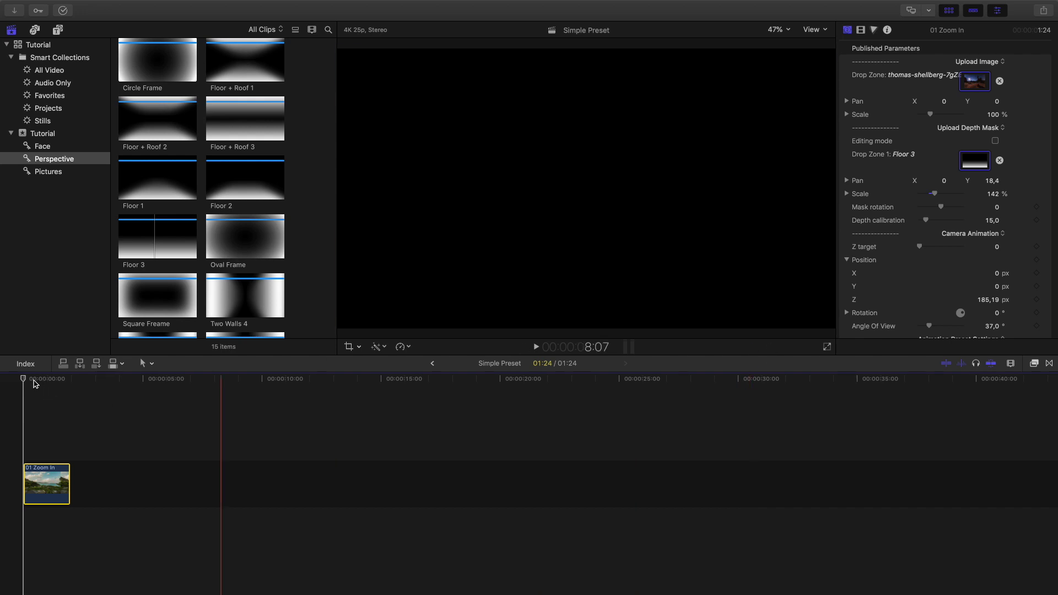
{"action": "left_click", "coordinate": [36, 380]}
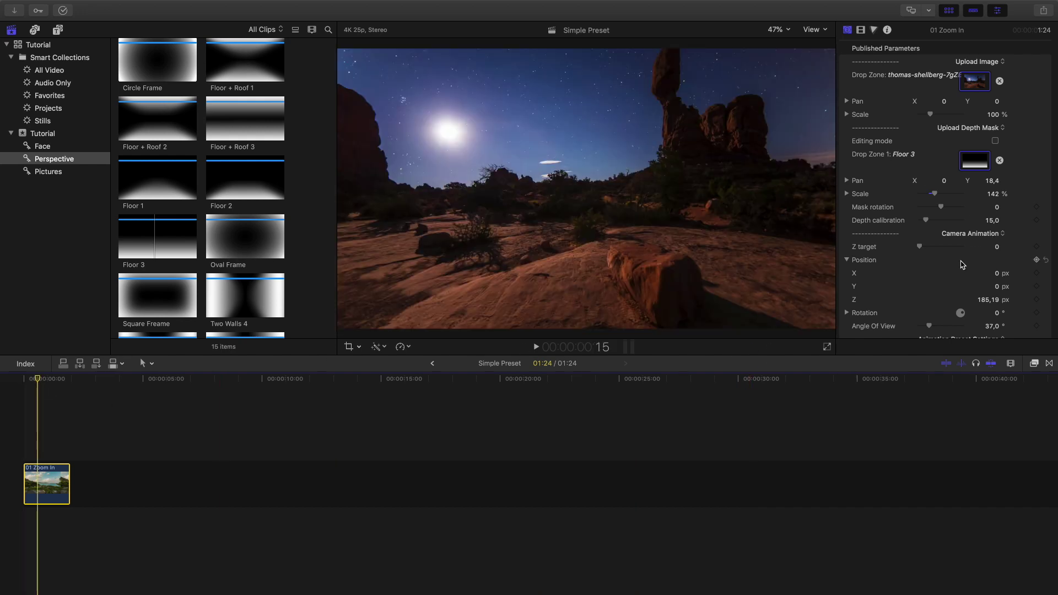
{"action": "scroll", "coordinate": [953, 269], "scroll_direction": "down", "scroll_amount": 1}
{"action": "scroll", "coordinate": [953, 270], "scroll_direction": "down", "scroll_amount": 2}
{"action": "scroll", "coordinate": [953, 270], "scroll_direction": "down", "scroll_amount": 3}
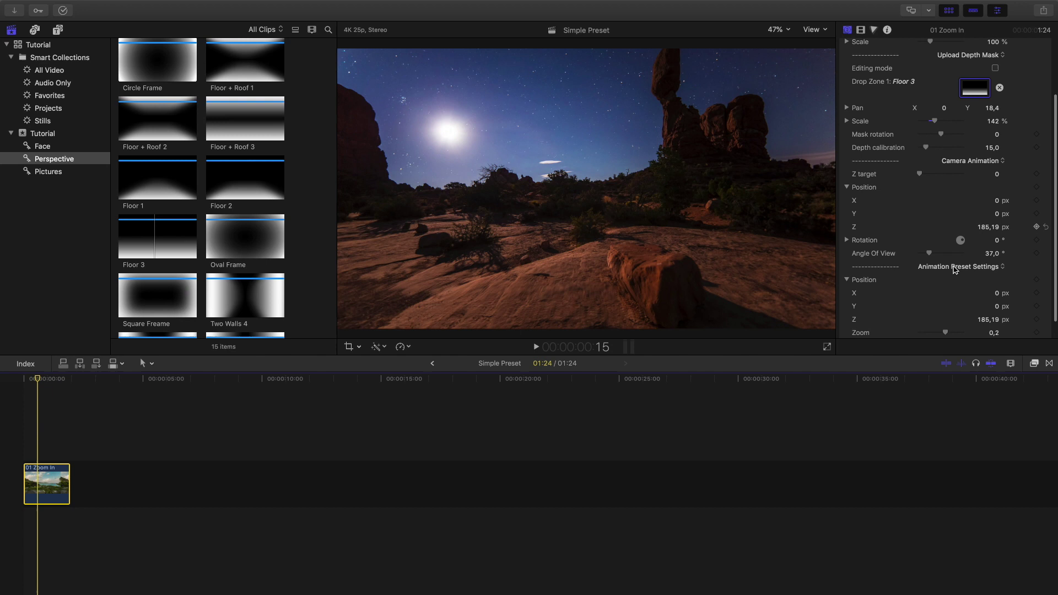
{"action": "scroll", "coordinate": [953, 270], "scroll_direction": "down", "scroll_amount": 1}
{"action": "scroll", "coordinate": [953, 269], "scroll_direction": "up", "scroll_amount": 1}
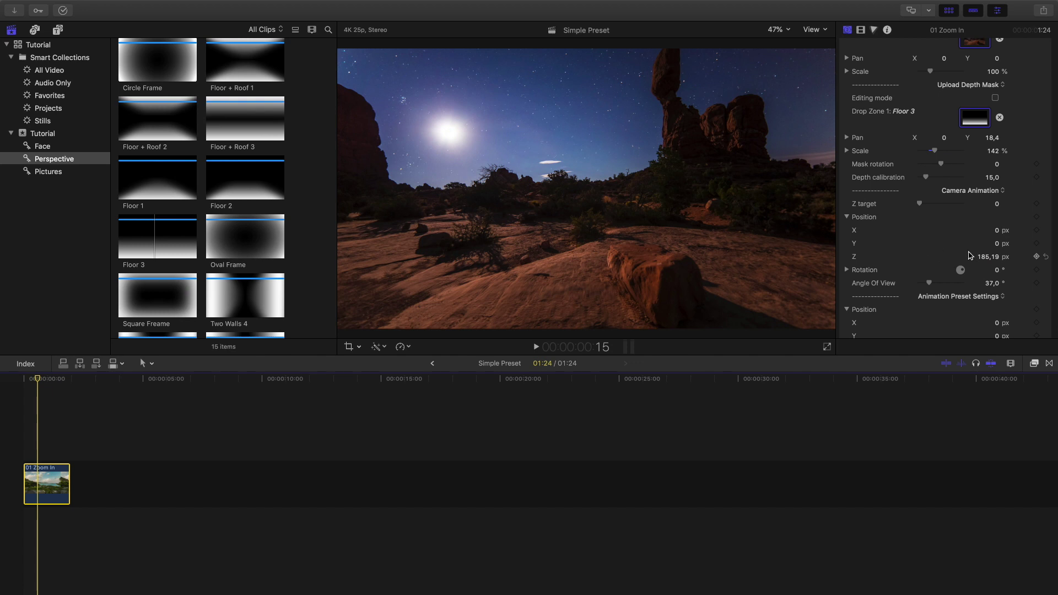
{"action": "scroll", "coordinate": [969, 255], "scroll_direction": "down", "scroll_amount": 2}
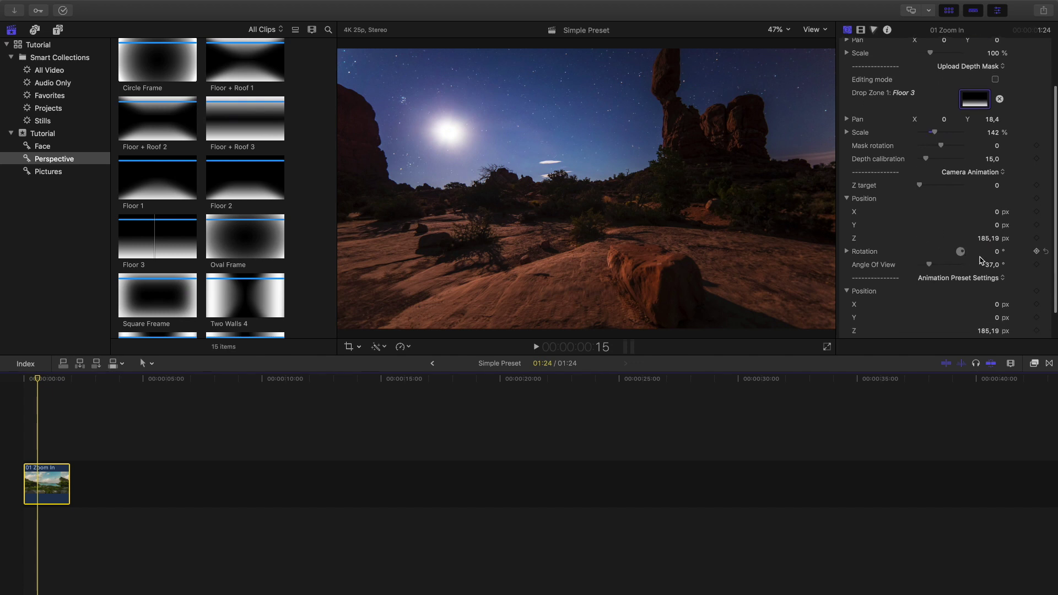
{"action": "scroll", "coordinate": [923, 272], "scroll_direction": "down", "scroll_amount": 1}
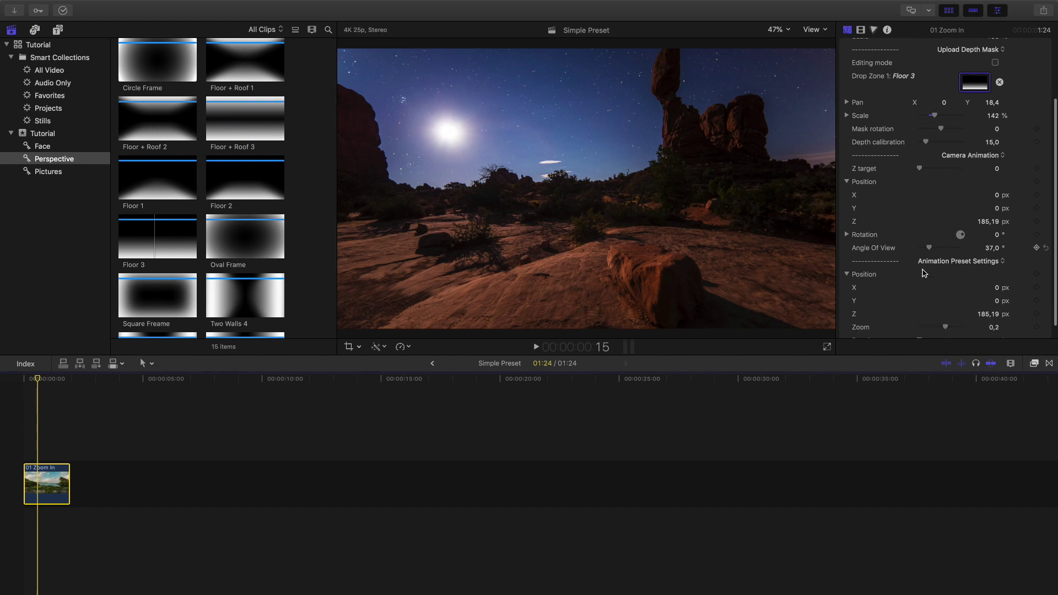
{"action": "scroll", "coordinate": [923, 271], "scroll_direction": "down", "scroll_amount": 1}
{"action": "scroll", "coordinate": [923, 273], "scroll_direction": "down", "scroll_amount": 1}
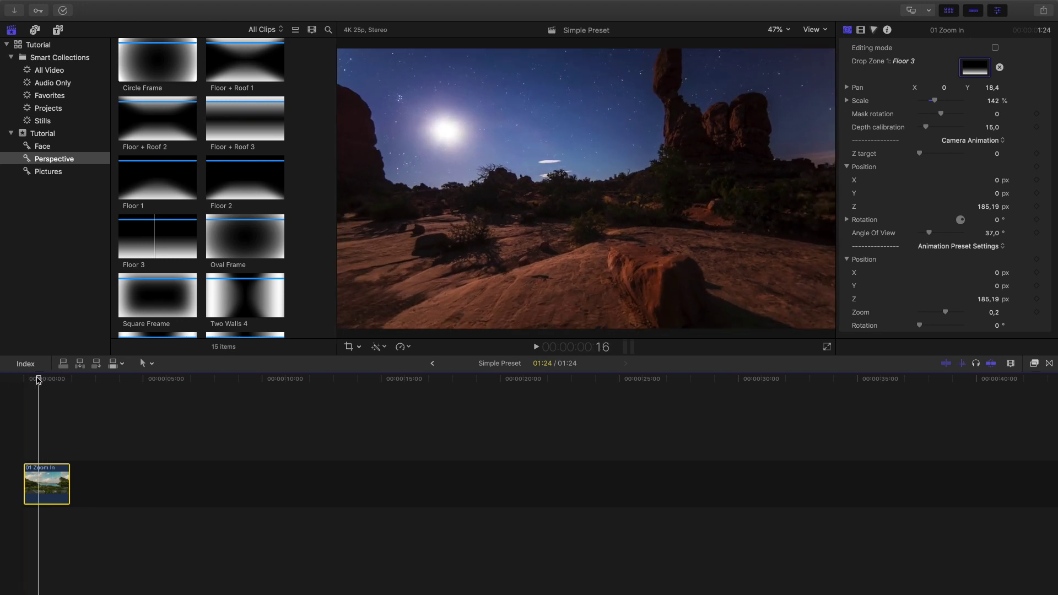
- Set the animation preset's Z position to 210 and its zoom to 0
{"action": "left_click", "coordinate": [41, 379]}
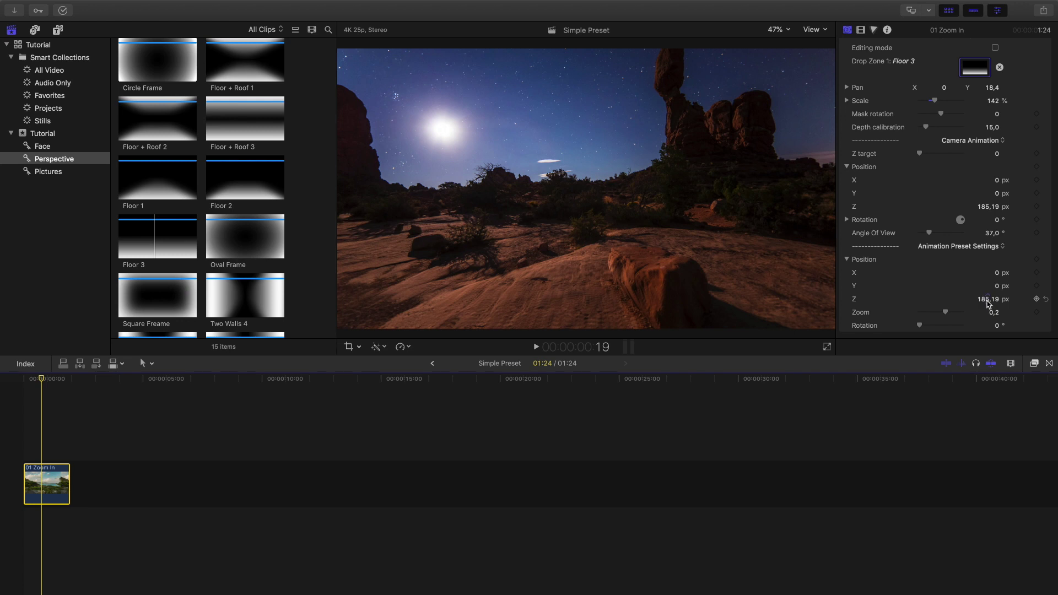
{"action": "left_click", "coordinate": [992, 303]}
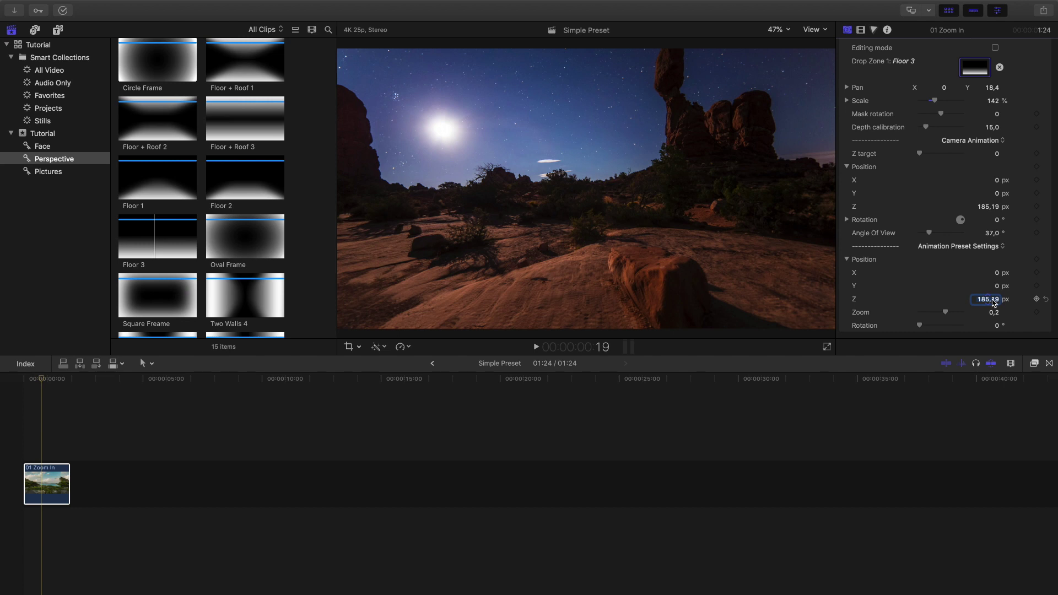
{"action": "type", "text": "210"}
{"action": "key", "text": "Return"}
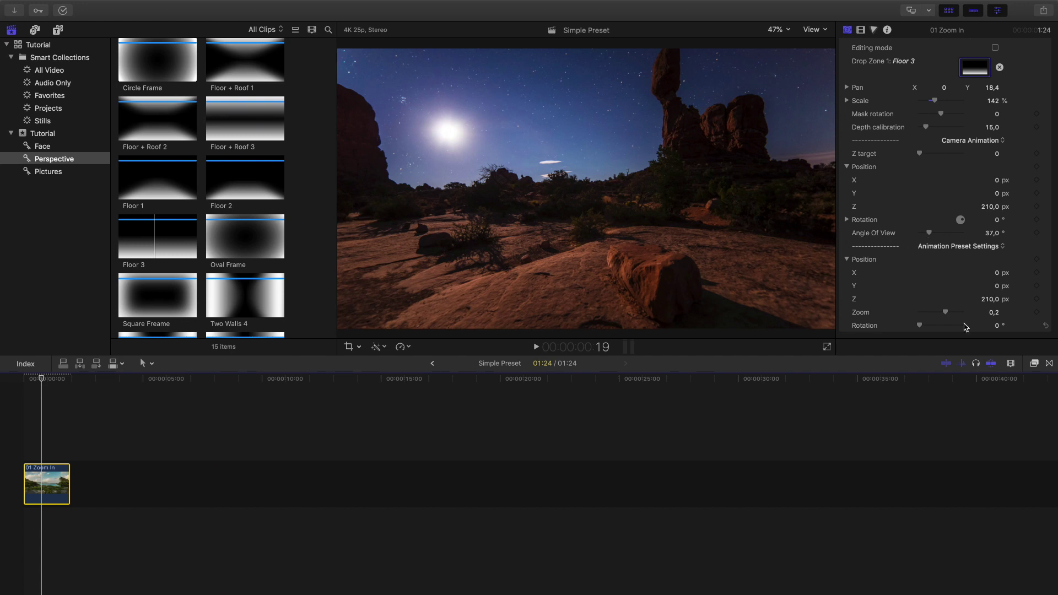
{"action": "left_click", "coordinate": [994, 313]}
{"action": "type", "text": "0"}
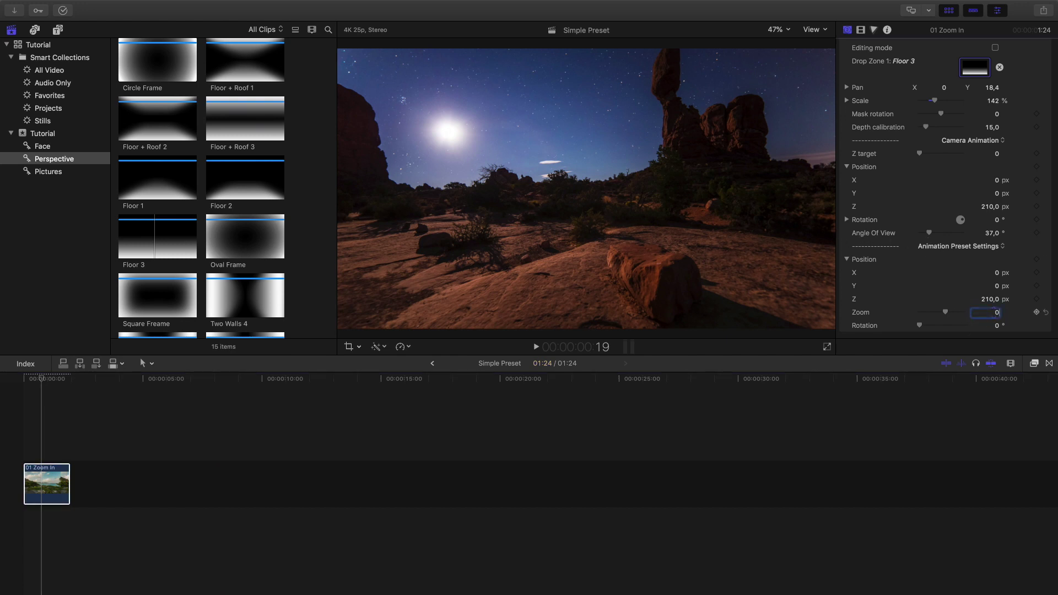
{"action": "key", "text": "Return"}
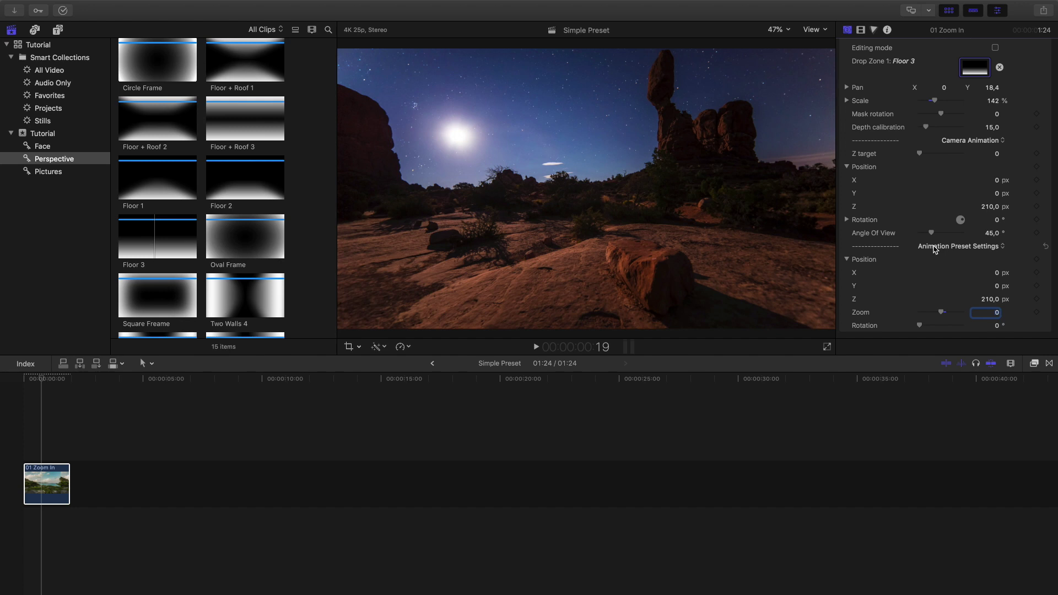